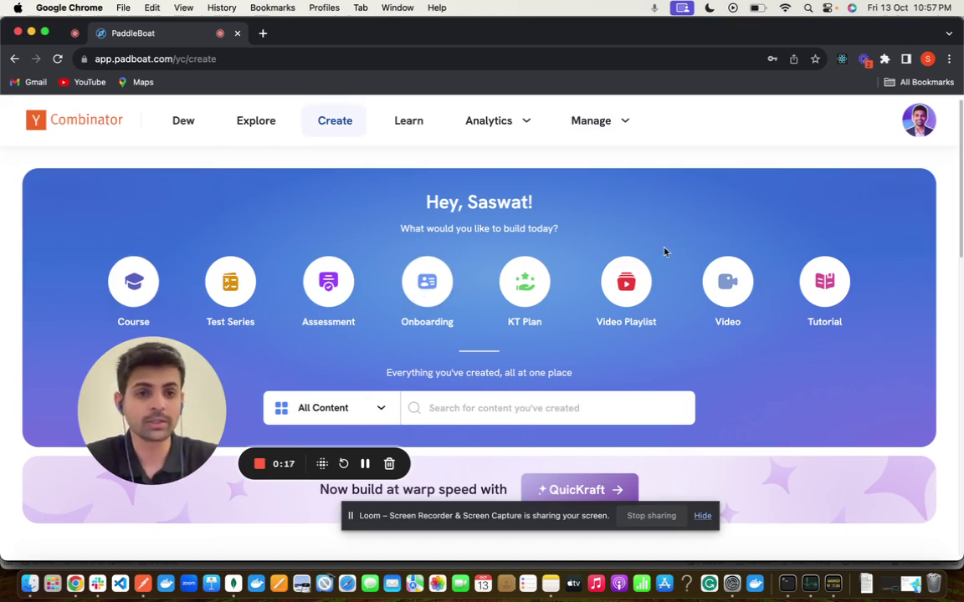
Dismiss the blank course form and have QuickKraft generate a course on 'nodejs'
left_click(142, 291)
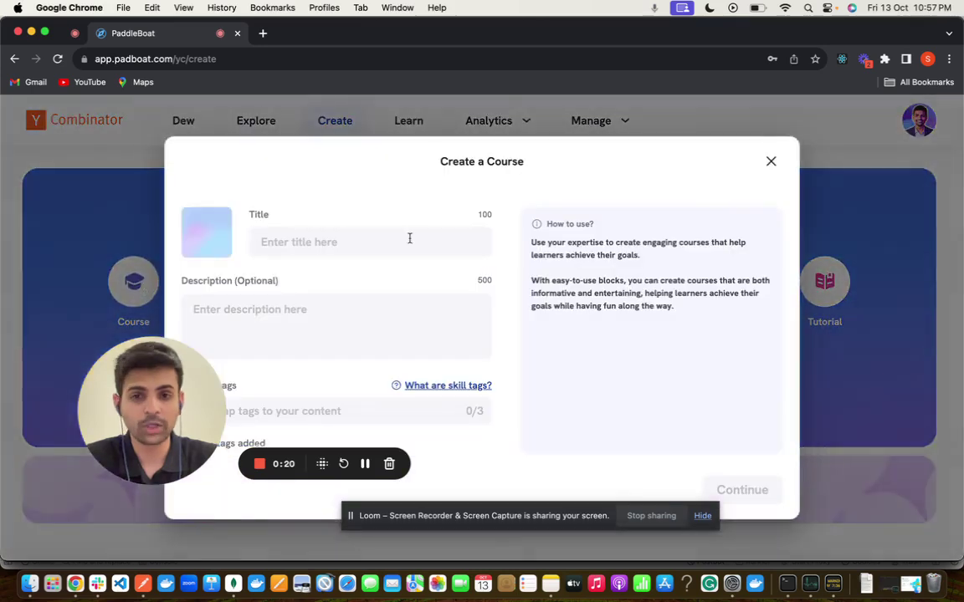
left_click(772, 164)
scroll(533, 290, "down", 2)
left_click(566, 400)
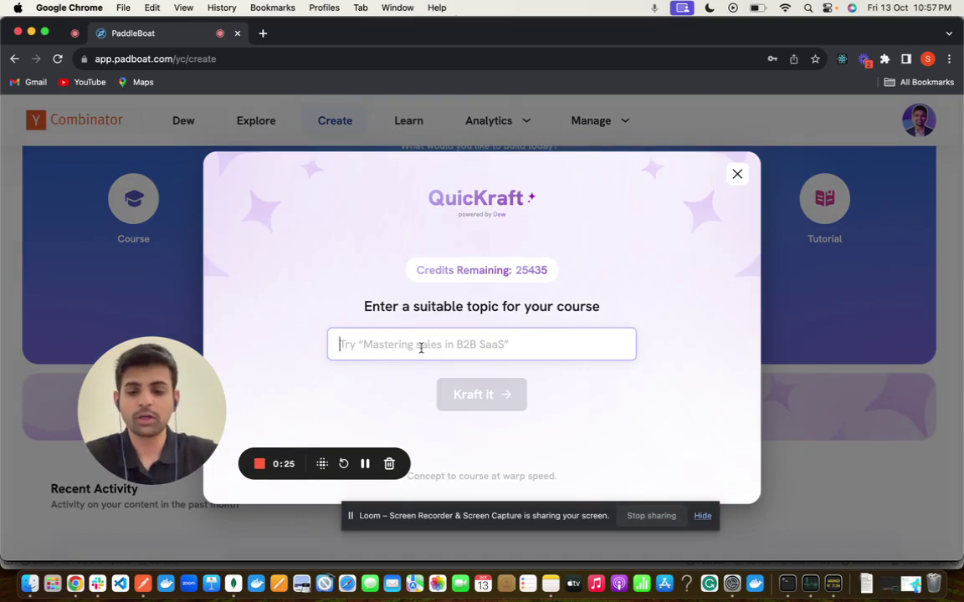
type("nodejs")
left_click(456, 394)
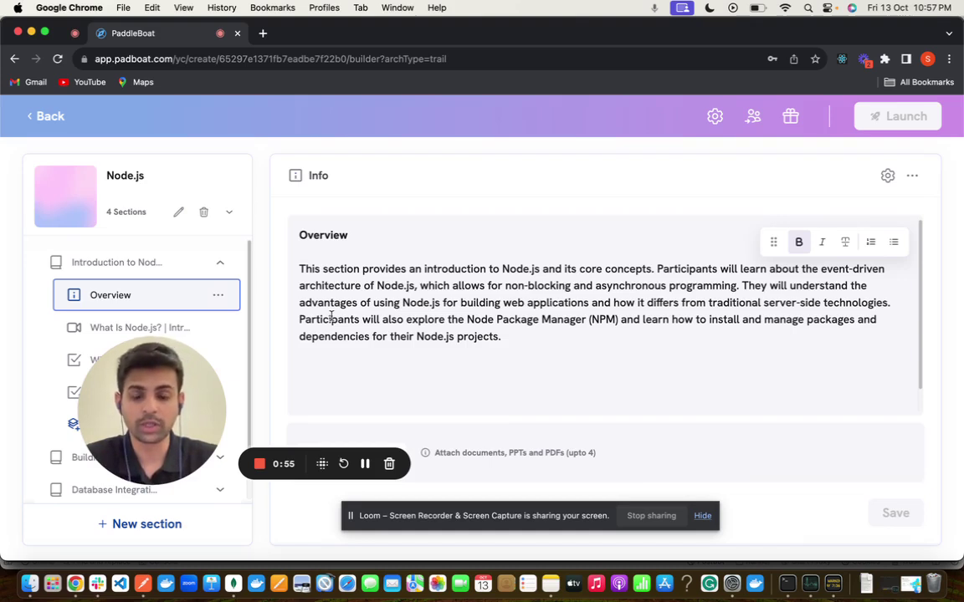
Browse the Building Web Servers, Database Integration and Assessment sections of the generated course
mouse_move(142, 434)
left_mouse_down()
mouse_move(66, 501)
mouse_move(422, 374)
mouse_move(774, 440)
mouse_move(845, 481)
left_mouse_up()
scroll(92, 361, "down", 2)
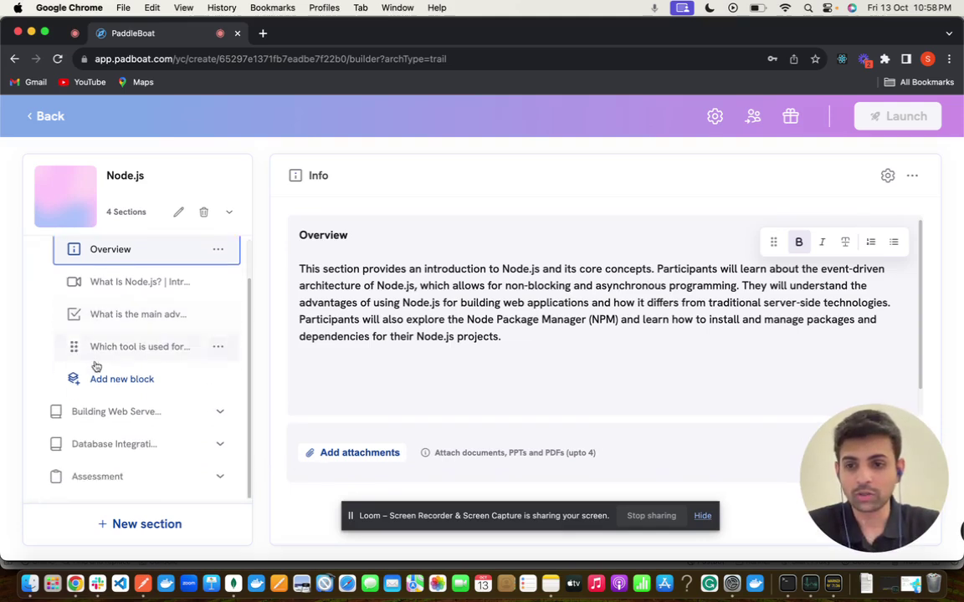
left_click(114, 412)
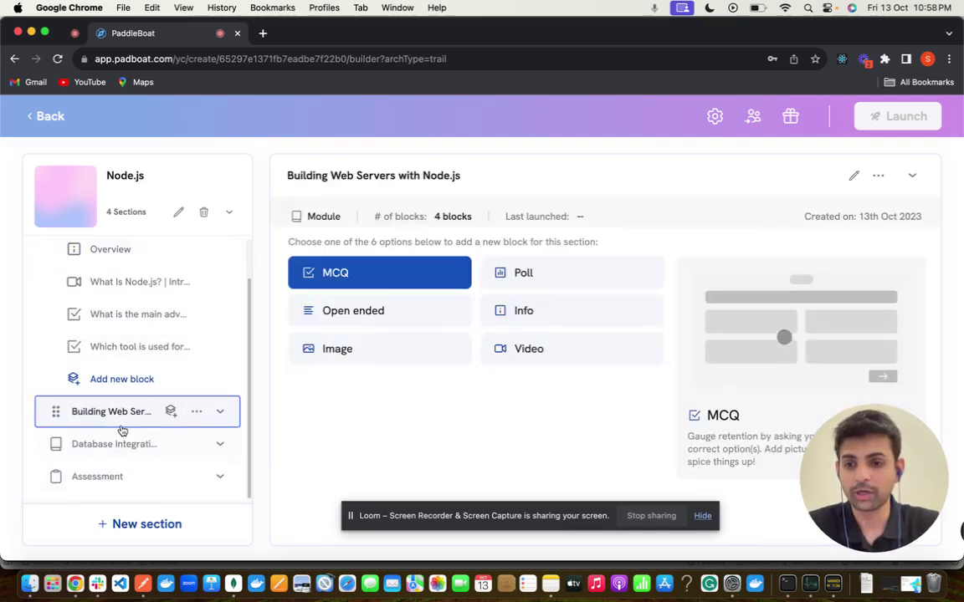
left_click(115, 447)
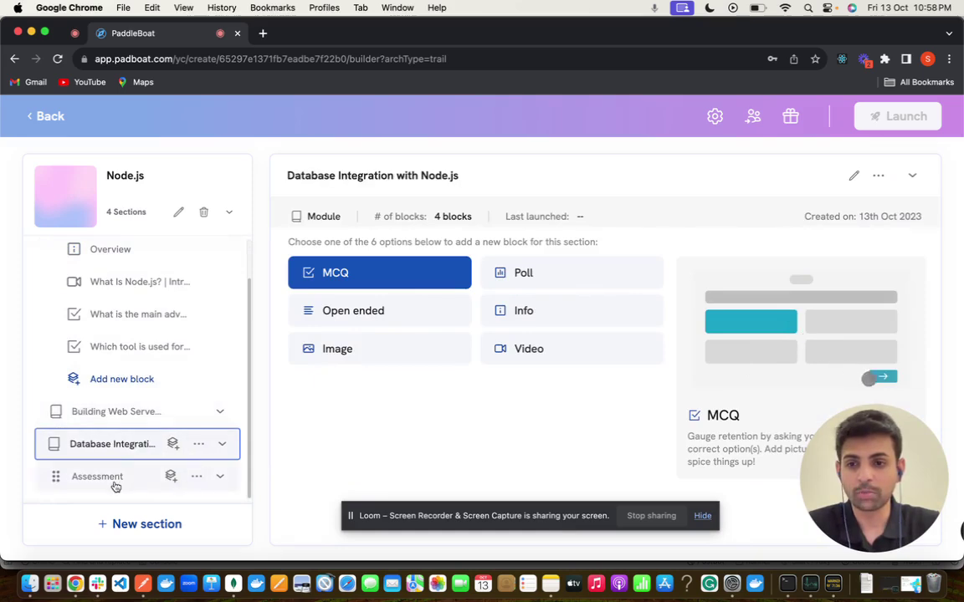
left_click(116, 478)
Open the Introduction's MCQ on Node.js's main advantage, with asynchronous non-blocking programming marked correct
left_click(119, 423)
scroll(125, 410, "up", 2)
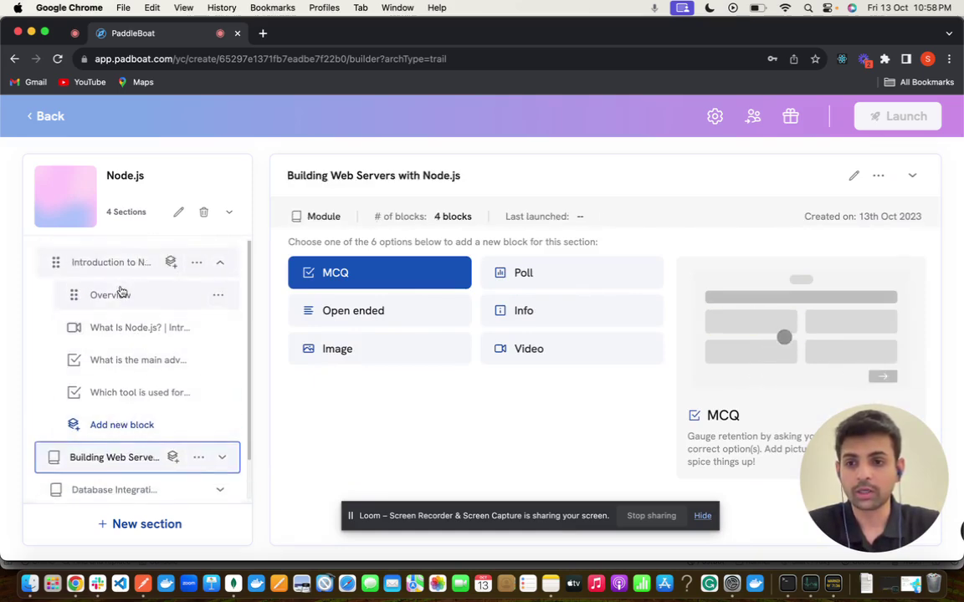
left_click(125, 294)
left_click(138, 359)
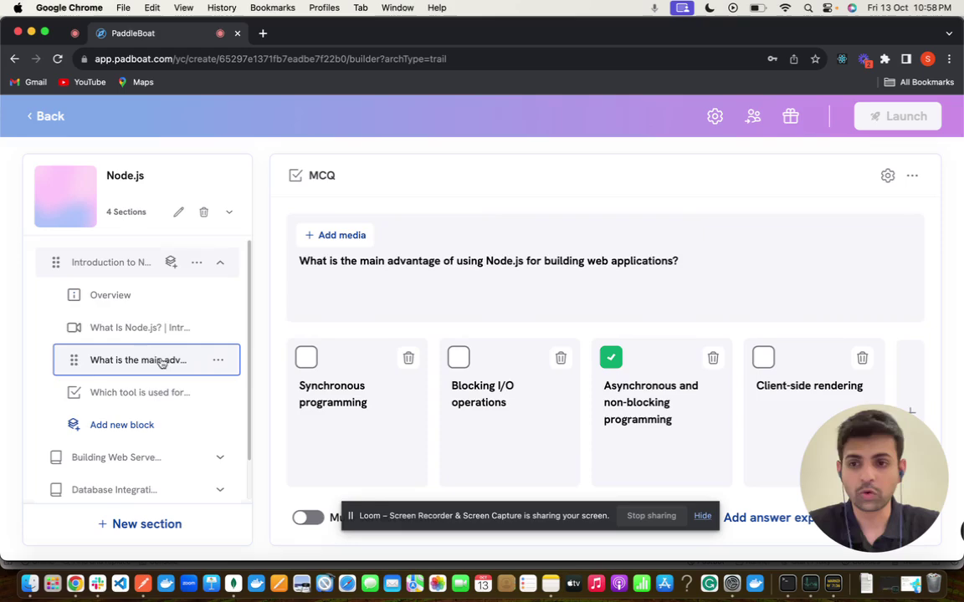
Add a Sentiment Banner at 05:42 of the What Is Node.js? video asking 'Do you enjoy the video so far?'
left_click(139, 331)
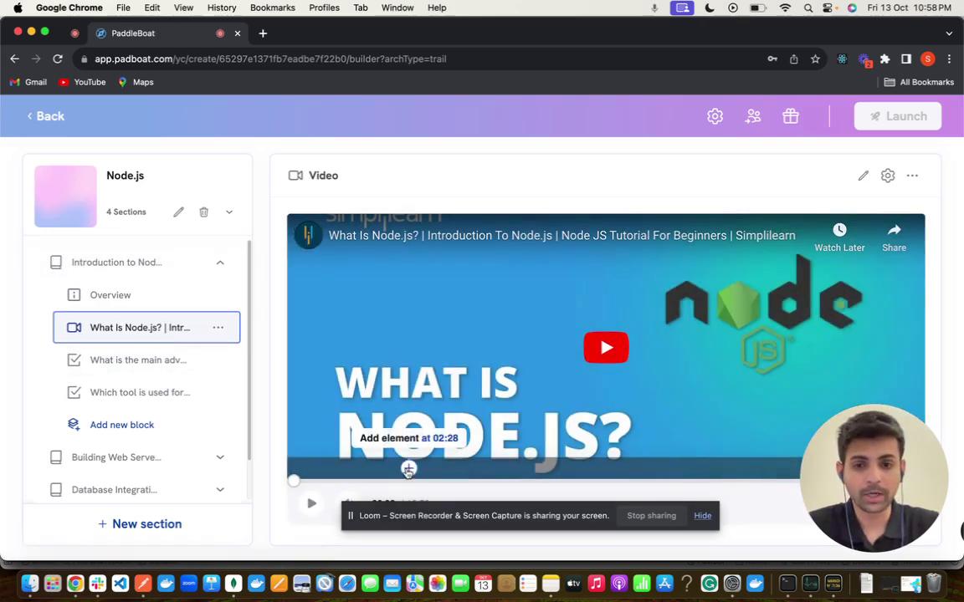
left_click(569, 469)
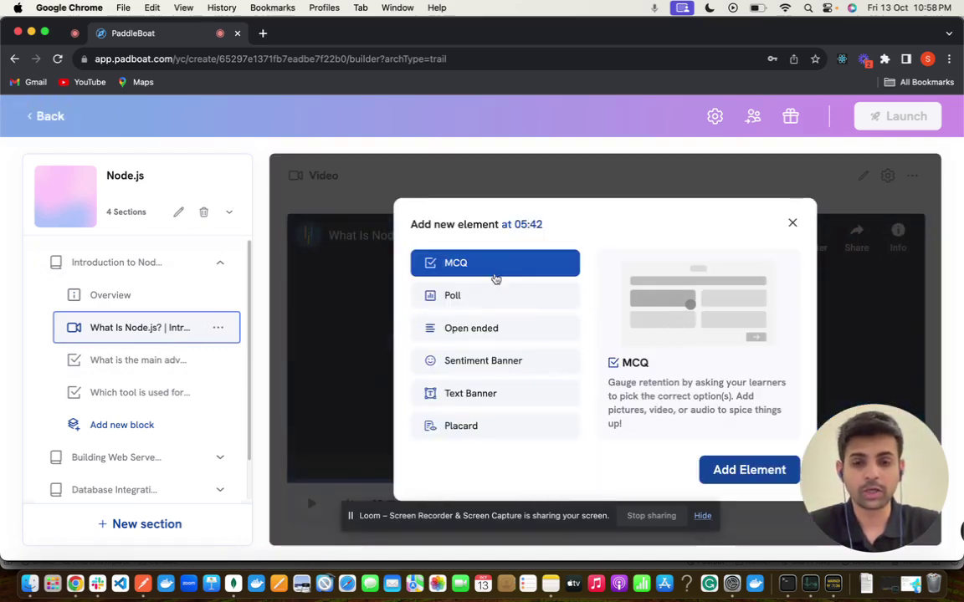
left_click(487, 301)
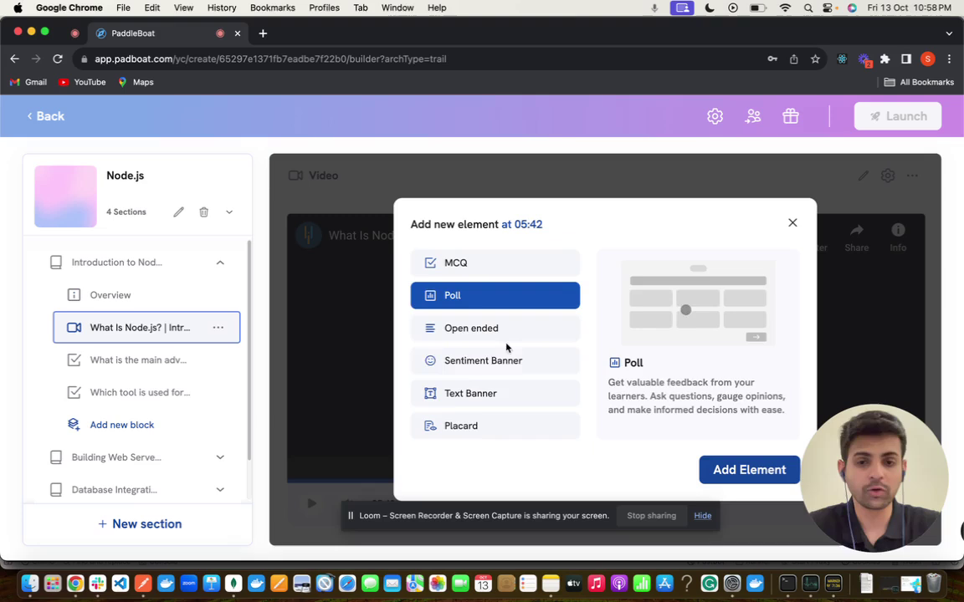
left_click(490, 398)
left_click(497, 427)
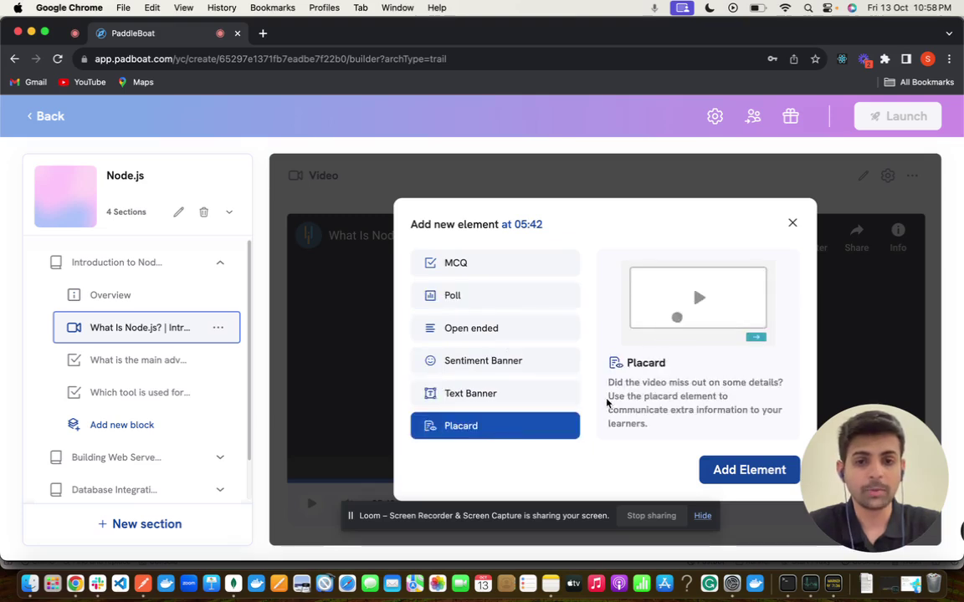
left_click(513, 374)
left_click(721, 470)
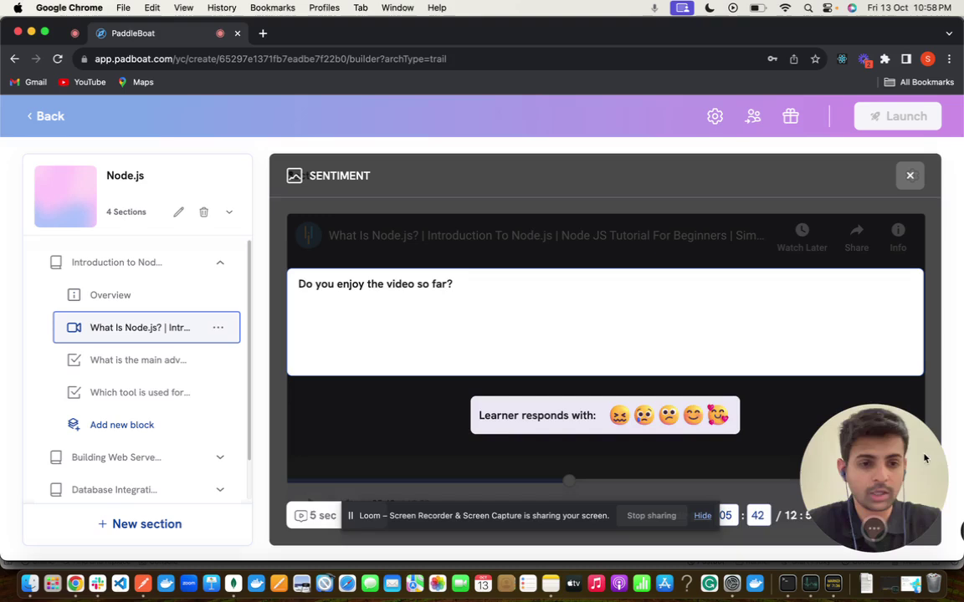
mouse_move(925, 459)
left_mouse_down()
mouse_move(607, 415)
mouse_move(318, 456)
mouse_move(130, 502)
left_mouse_up()
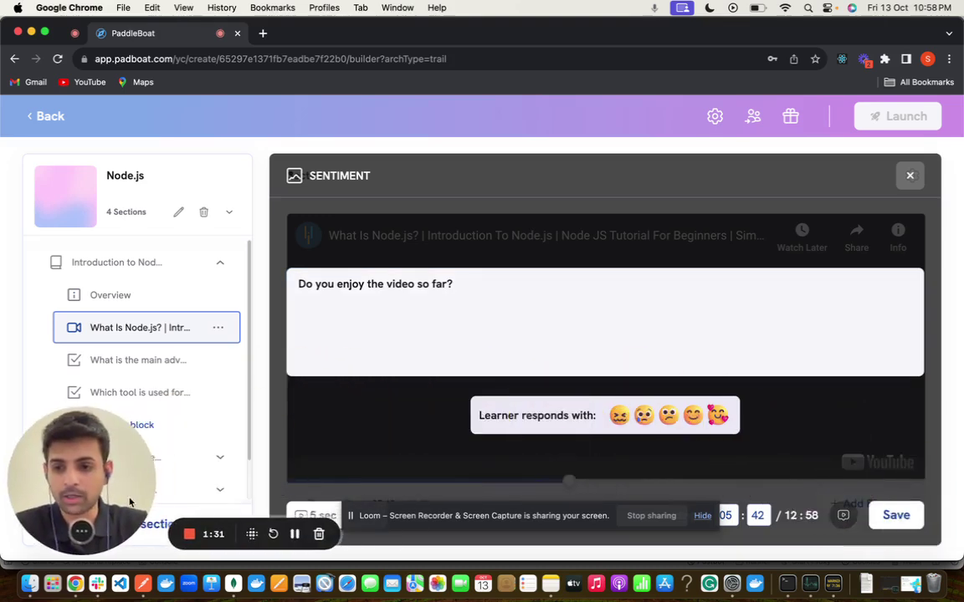
Save the sentiment check and add the first learner under Manage Access
left_click(893, 515)
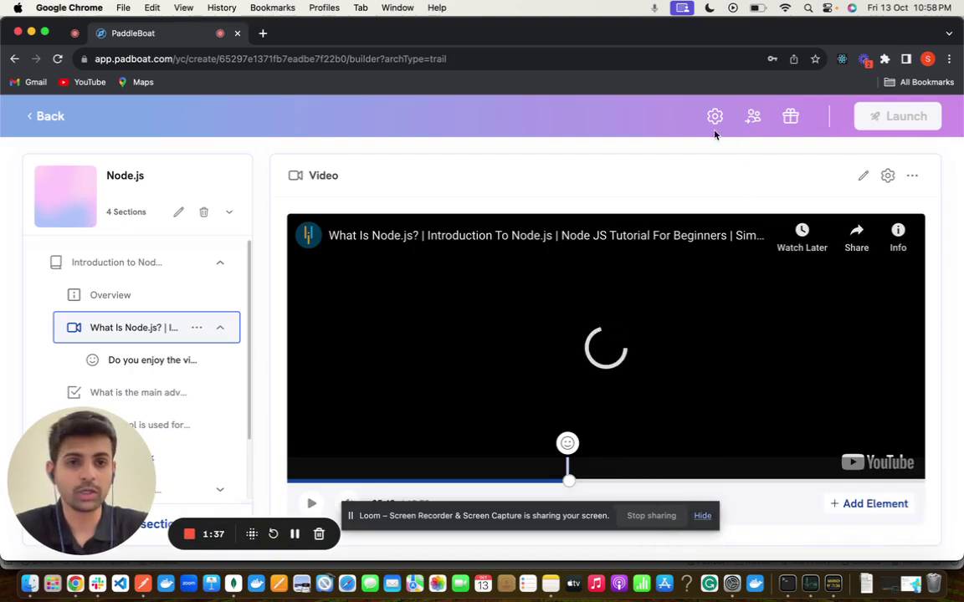
left_click(757, 124)
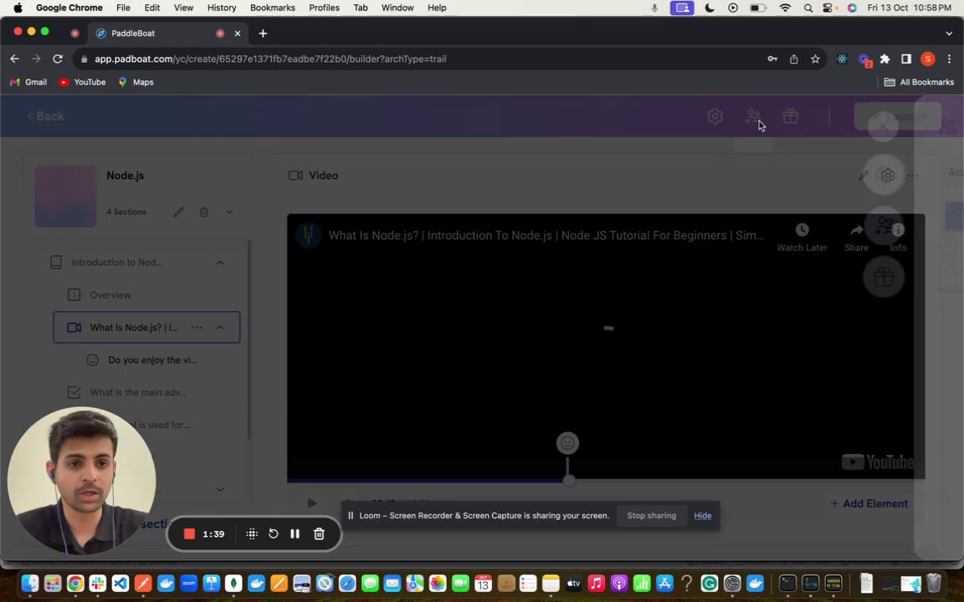
type("sas")
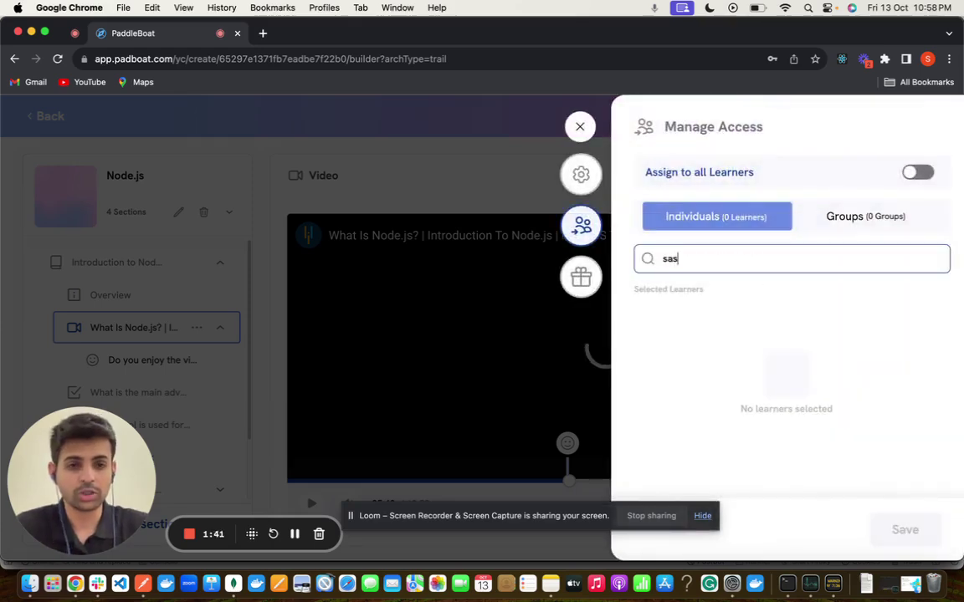
left_click(723, 319)
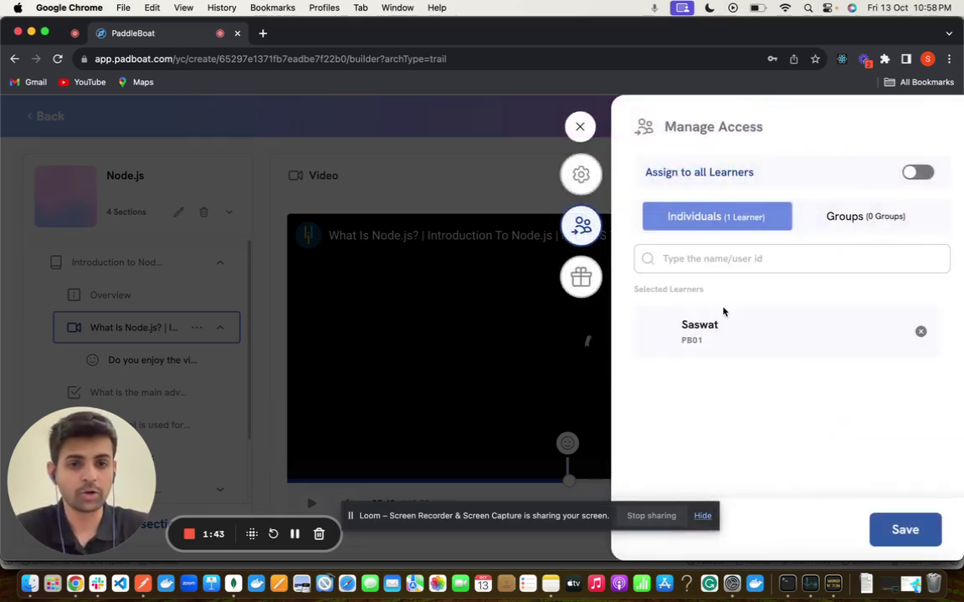
Add a second individual learner, then save and close the access settings
left_click(718, 258)
type("yc")
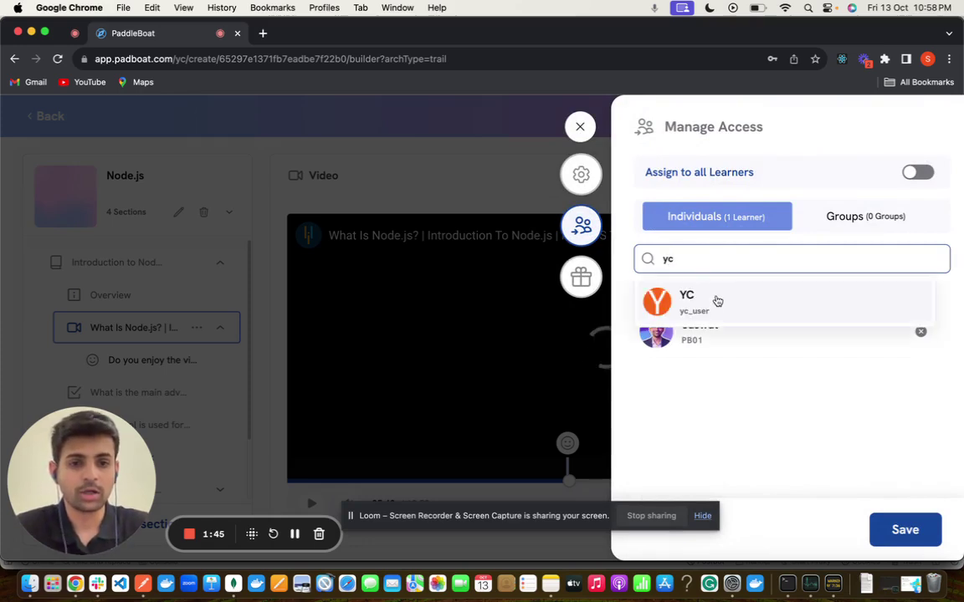
left_click(716, 301)
left_click(894, 532)
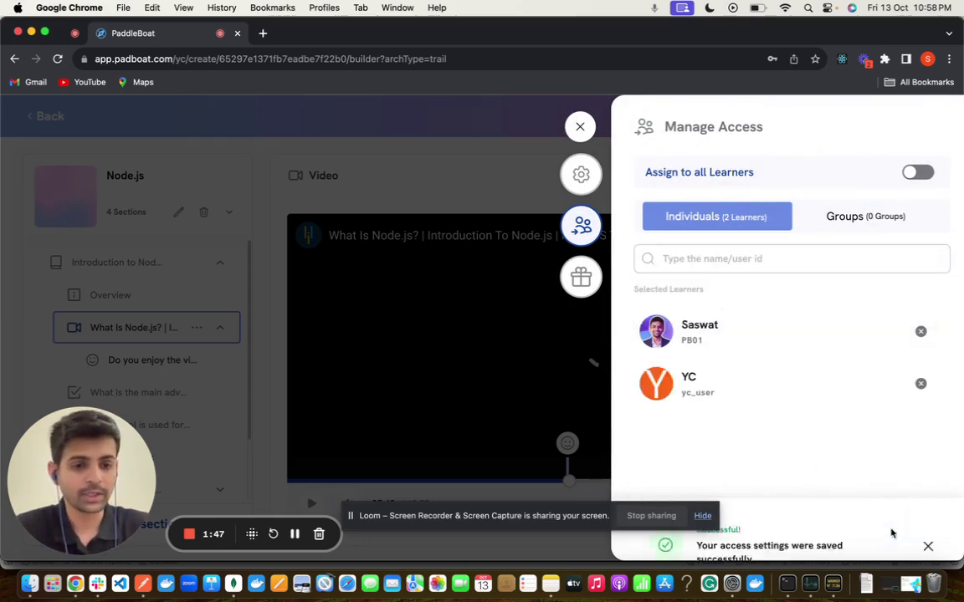
left_click(581, 128)
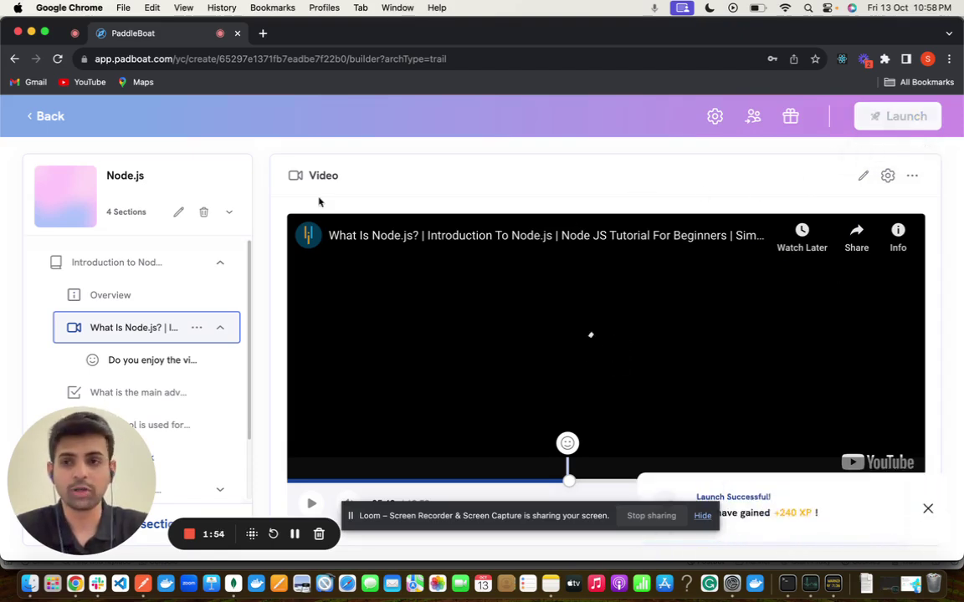
Go to the Learn page and scroll to the unattempted Node.js course under Pending content, 0/190 XP
left_click(39, 118)
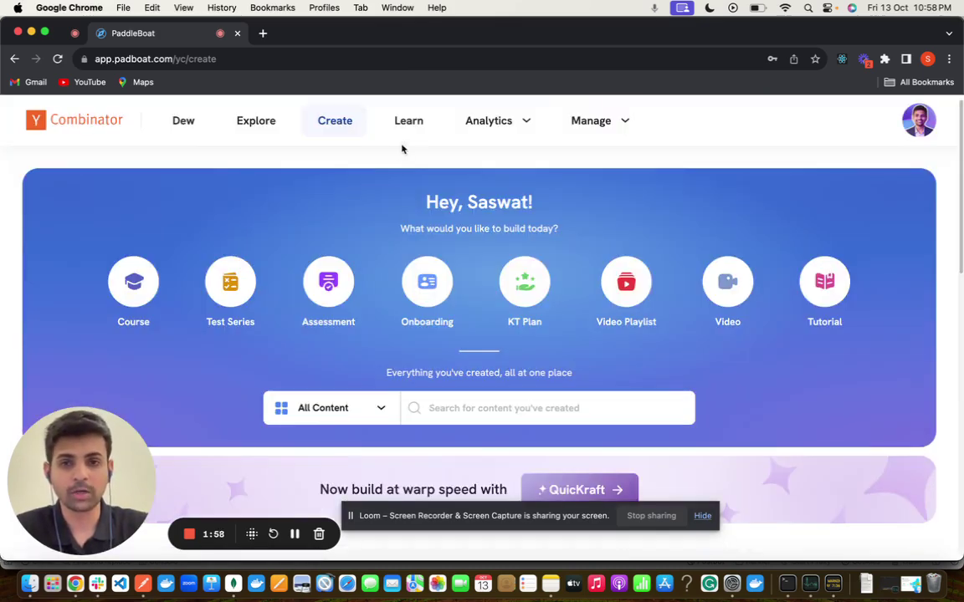
left_click(407, 122)
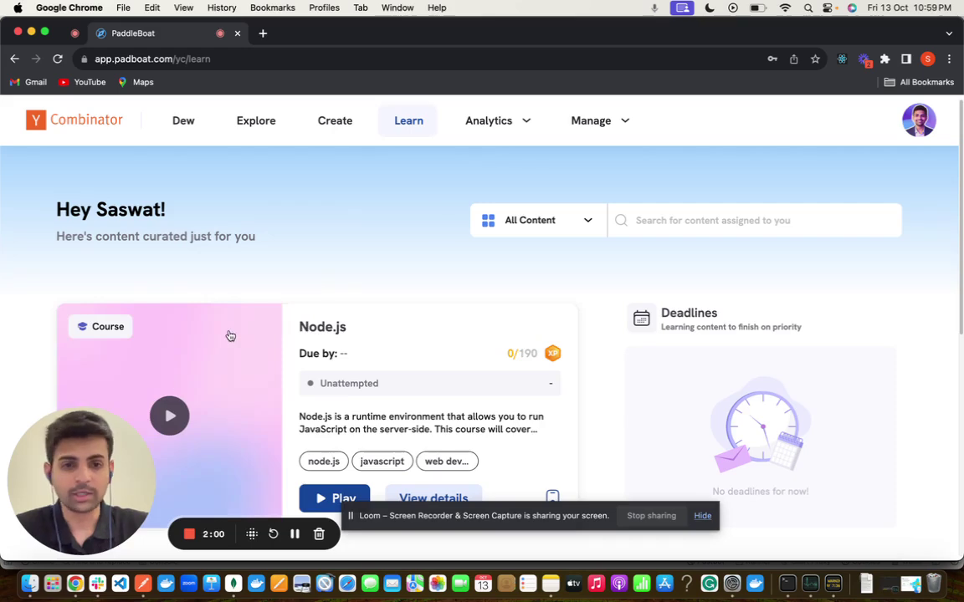
scroll(229, 335, "down", 2)
scroll(230, 335, "down", 1)
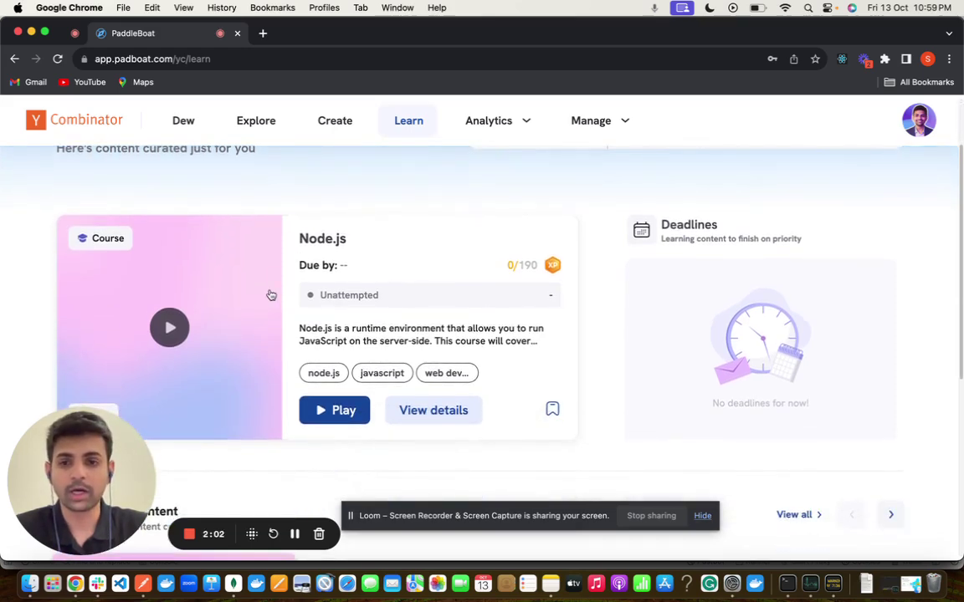
scroll(271, 294, "down", 10)
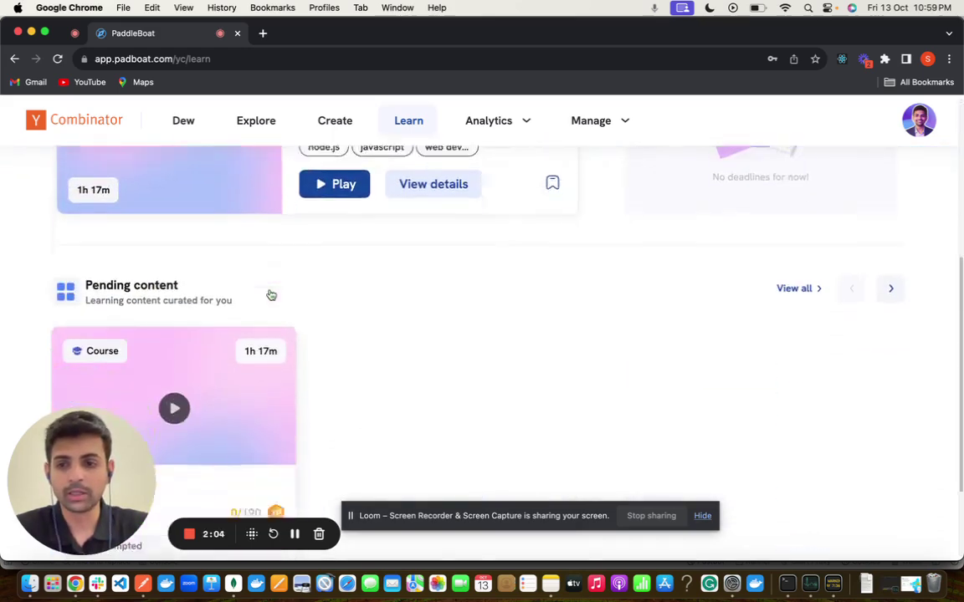
mouse_move(102, 421)
left_mouse_down()
mouse_move(580, 363)
mouse_move(884, 451)
left_mouse_up()
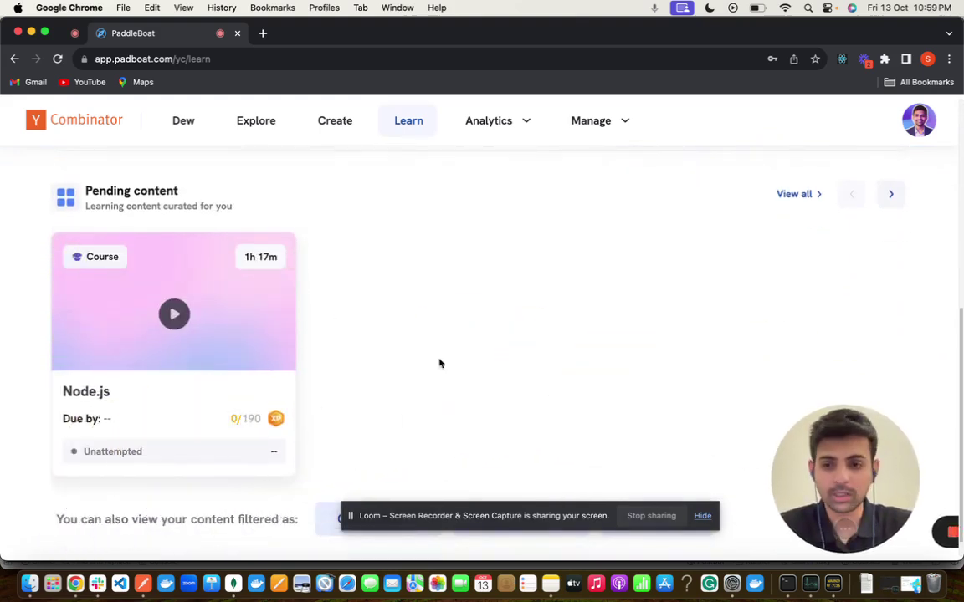
Play the Node.js course as a learner and step through its video and both MCQs
left_click(103, 448)
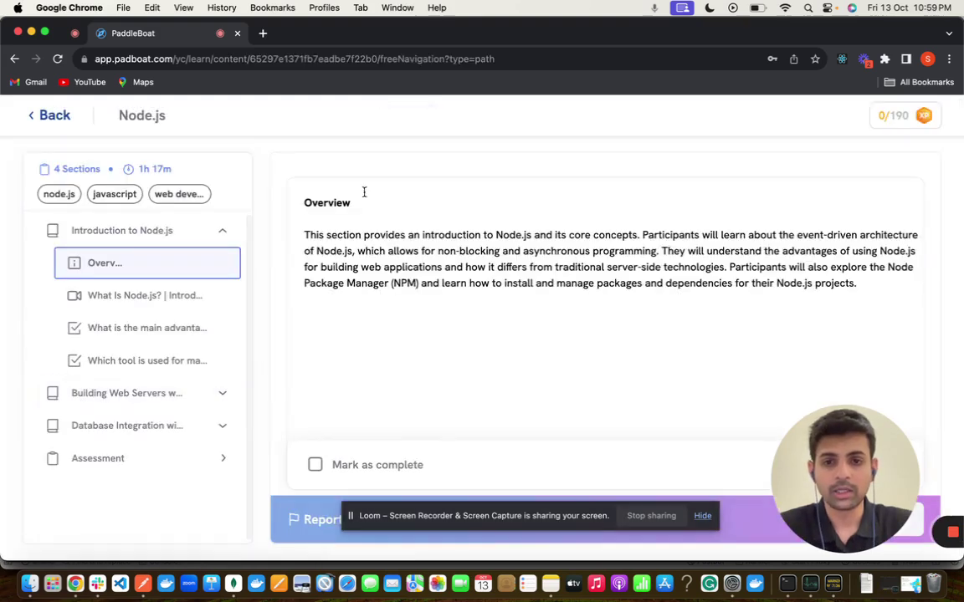
left_click(142, 296)
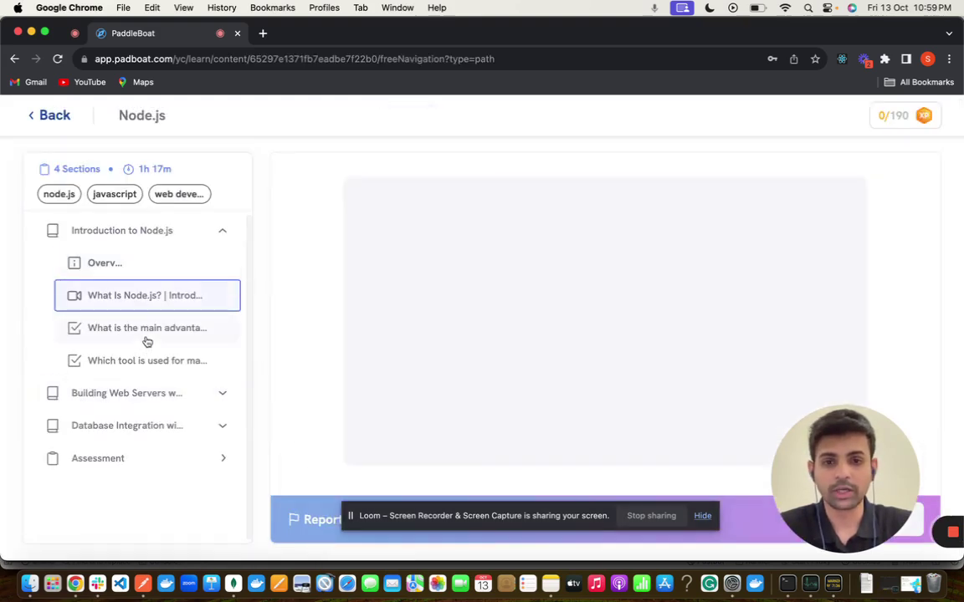
left_click(166, 330)
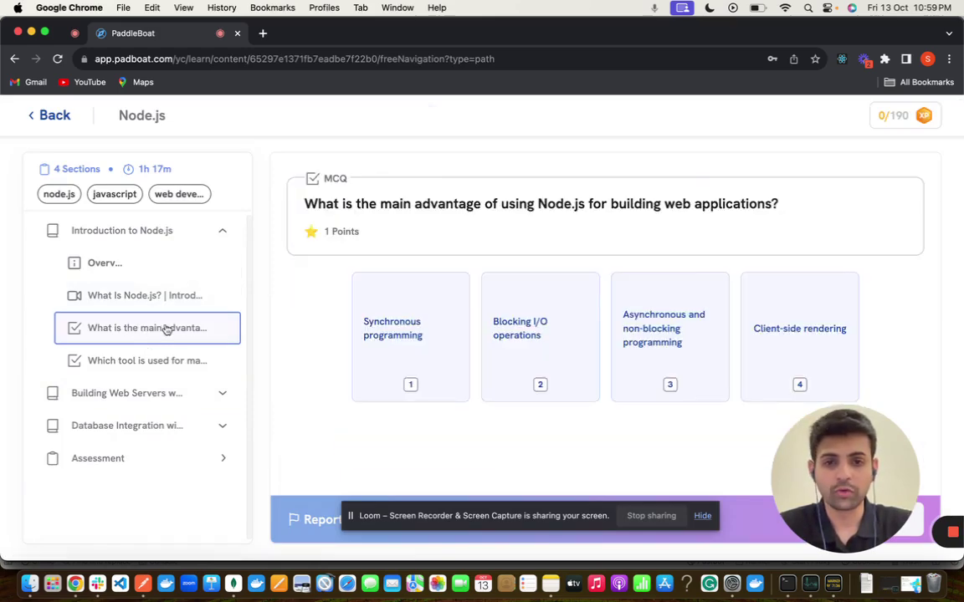
left_click(146, 360)
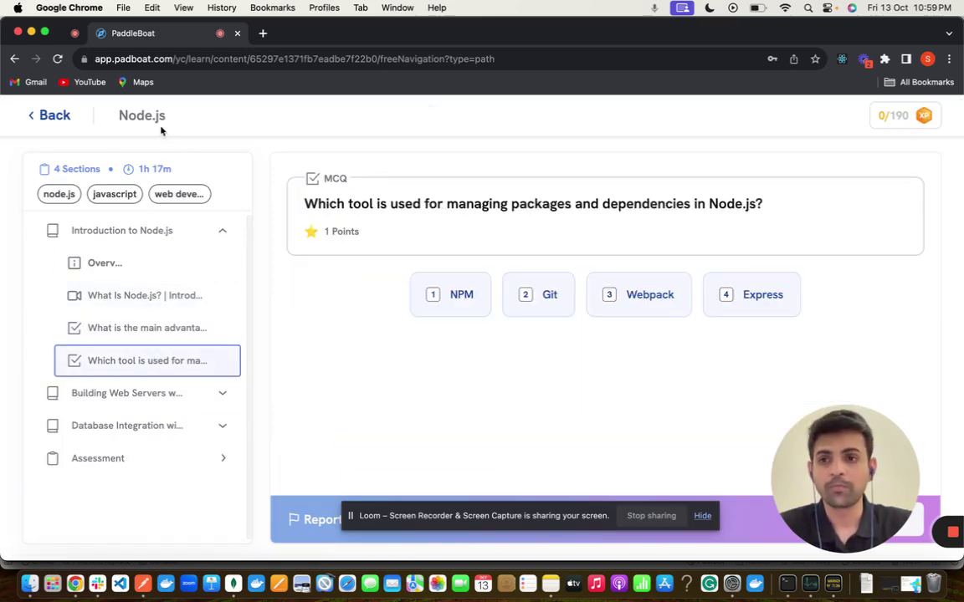
Return to Learn, where the course shows In Progress, then view the Explore general channel feed
left_click(69, 122)
mouse_move(854, 463)
left_mouse_down()
mouse_move(623, 407)
mouse_move(206, 420)
mouse_move(88, 450)
left_mouse_up()
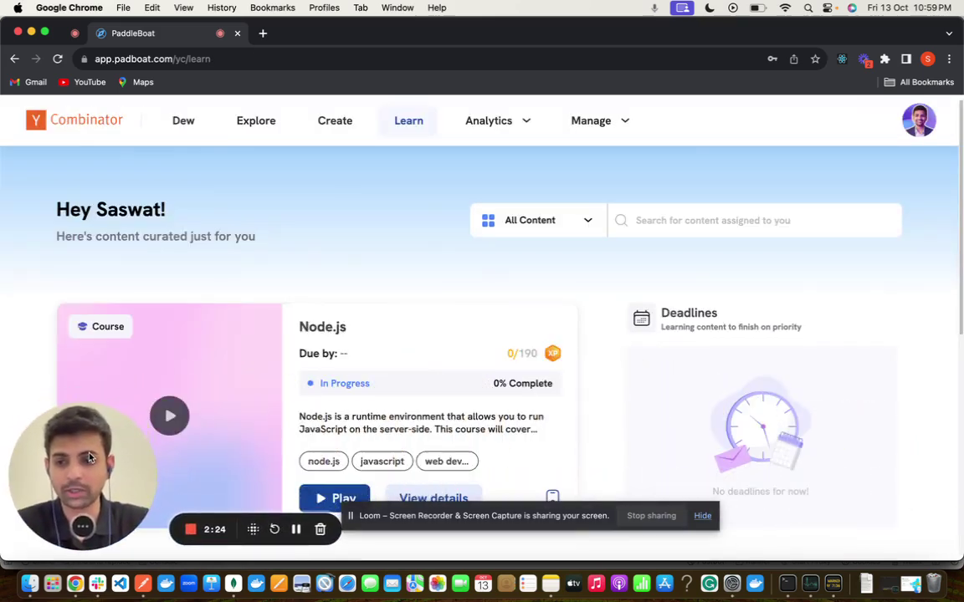
left_click(270, 126)
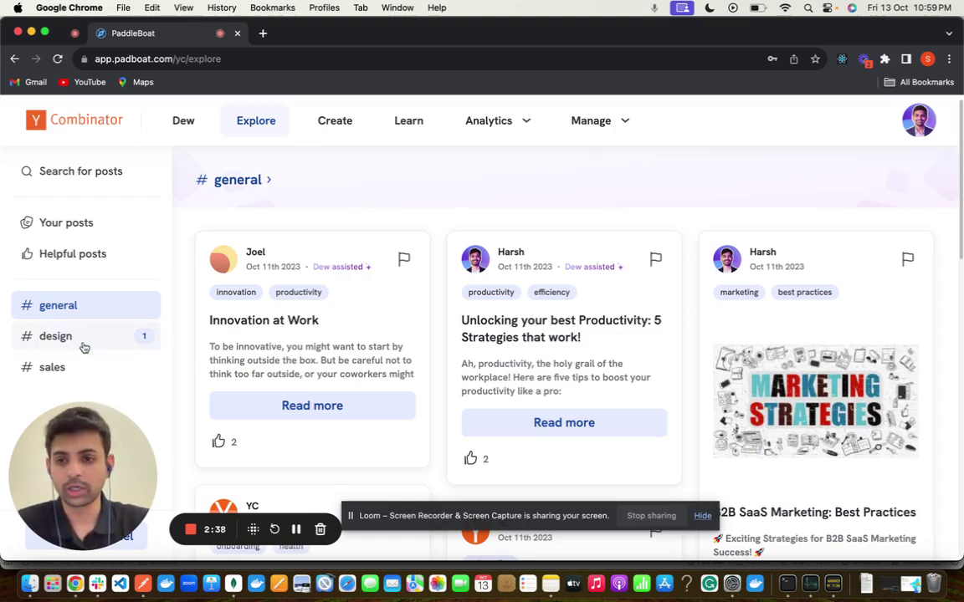
mouse_move(98, 481)
left_mouse_down()
mouse_move(251, 437)
mouse_move(273, 474)
left_mouse_up()
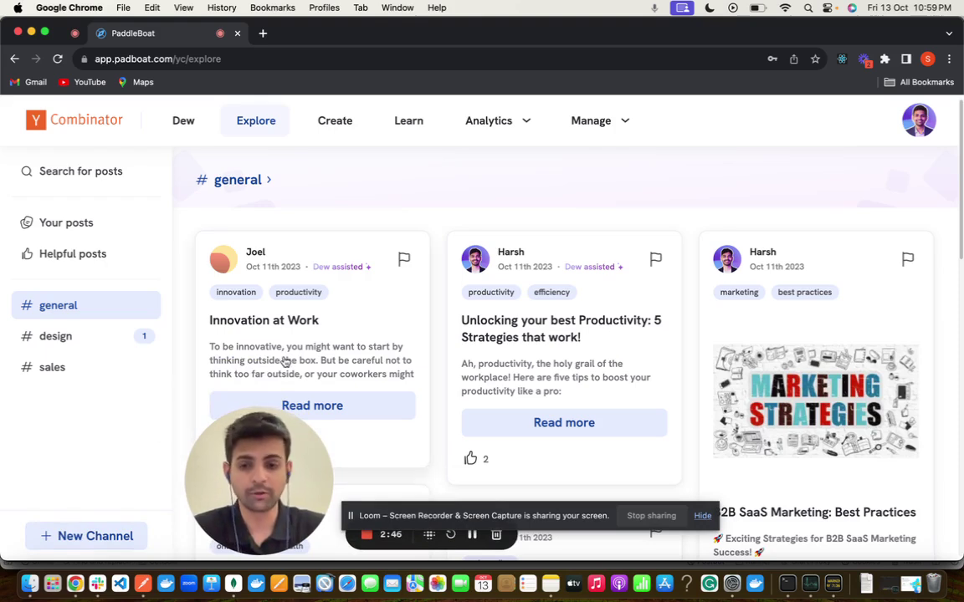
Switch the Explore feed to the design channel's posts
left_click(113, 340)
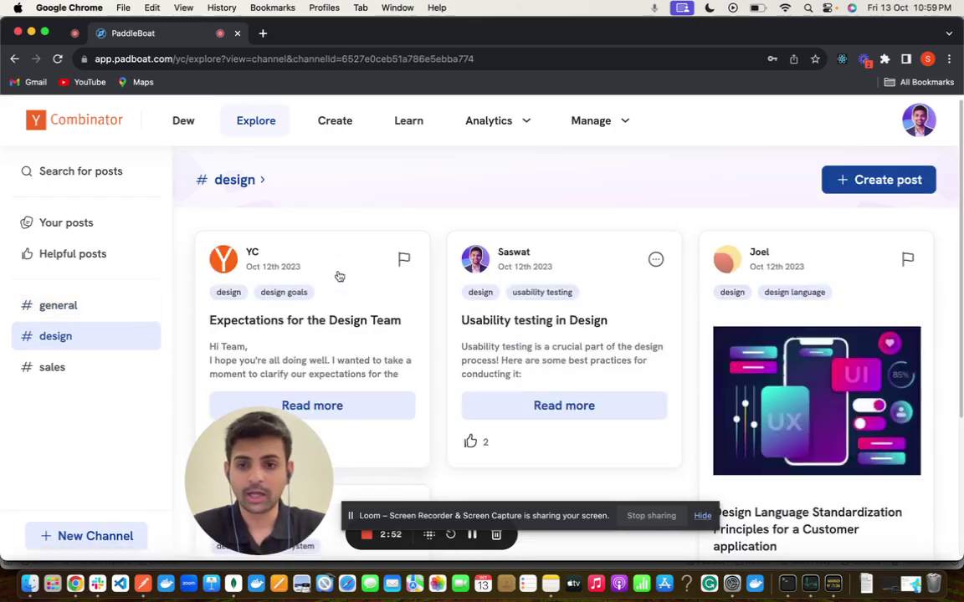